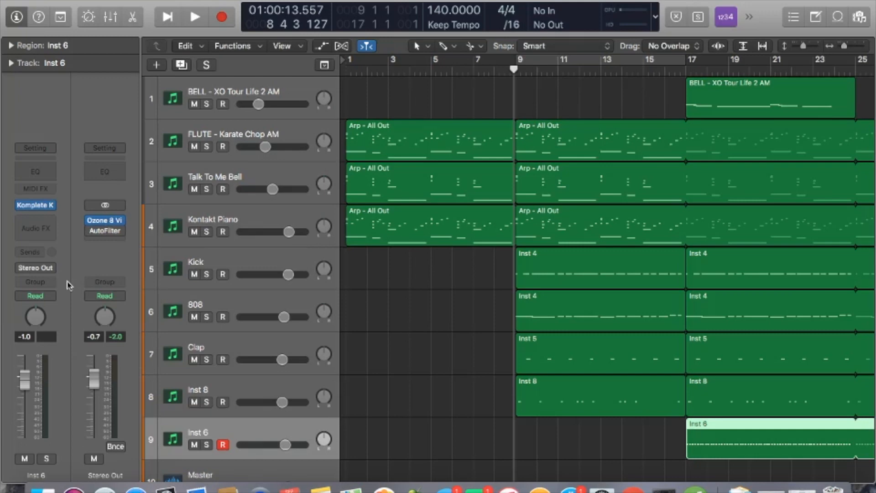
Open Inst 6's Komplete Kontrol plugin, which shows the Lex Luger Hi Hat sampler
{"action": "mouse_move", "coordinate": [40, 206]}
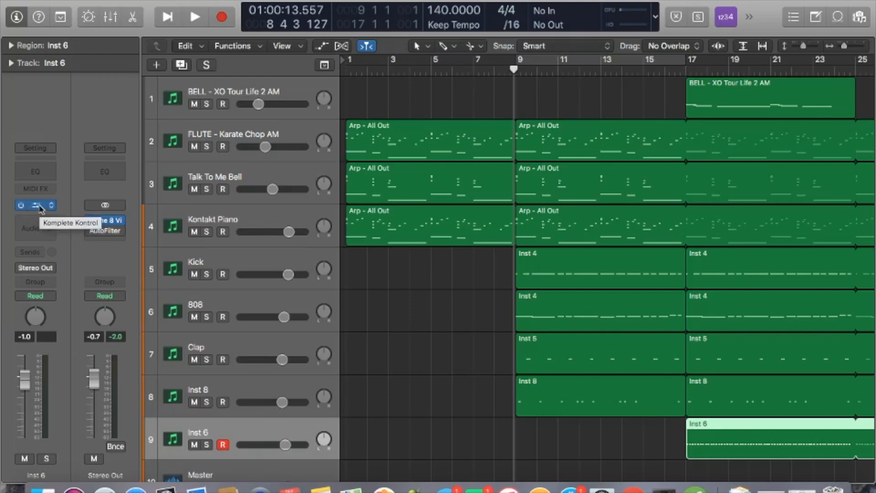
{"action": "left_click", "coordinate": [40, 208]}
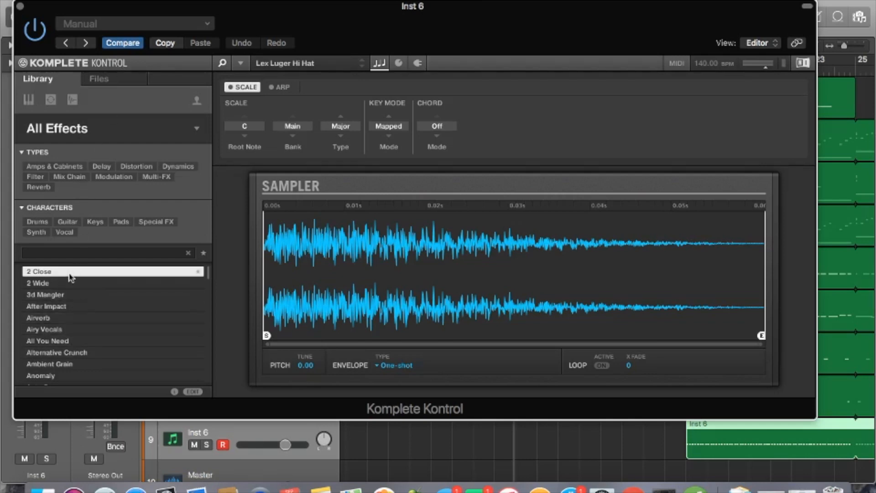
Switch the library to All Instruments, filter by the FM character, and browse the presets
{"action": "left_click", "coordinate": [28, 99]}
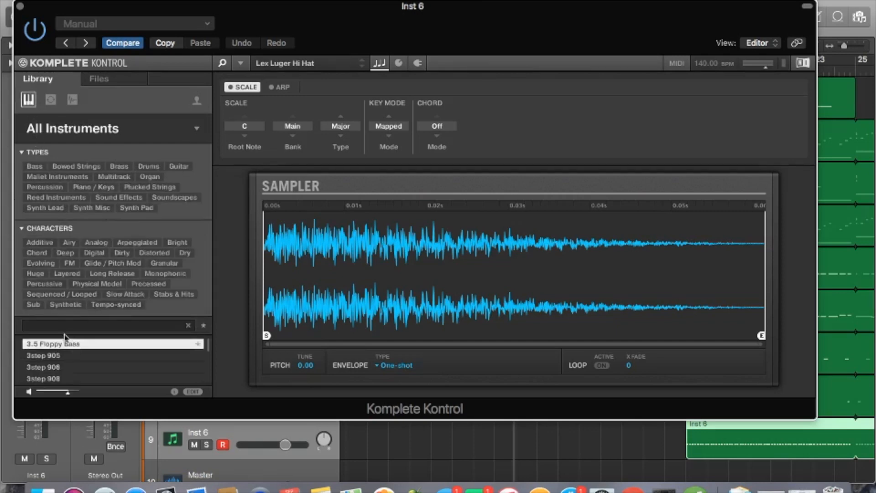
{"action": "left_click", "coordinate": [71, 263]}
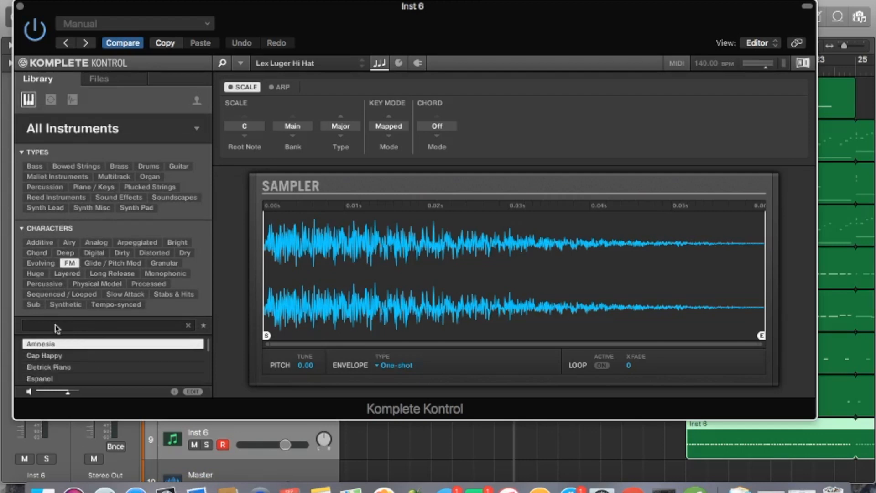
{"action": "scroll", "coordinate": [57, 360], "scroll_direction": "down", "scroll_amount": 3}
{"action": "scroll", "coordinate": [57, 361], "scroll_direction": "down", "scroll_amount": 3}
{"action": "scroll", "coordinate": [57, 360], "scroll_direction": "up", "scroll_amount": 6}
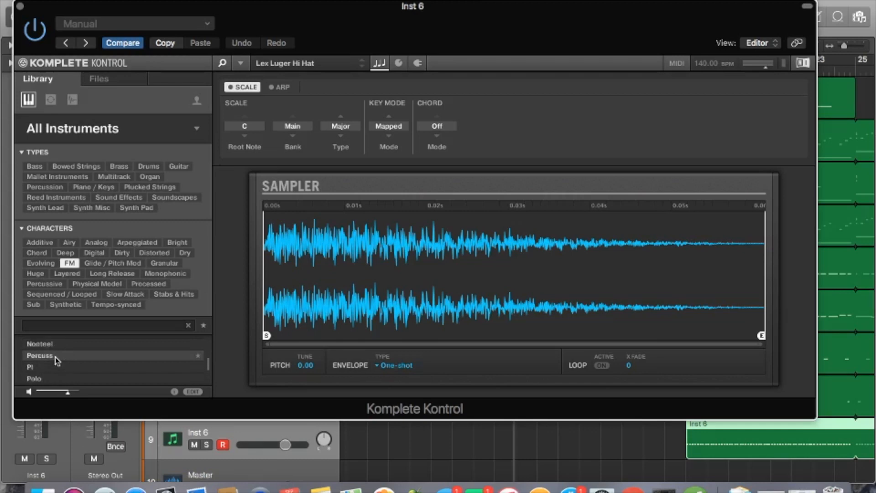
{"action": "scroll", "coordinate": [57, 360], "scroll_direction": "down", "scroll_amount": 3}
{"action": "scroll", "coordinate": [56, 361], "scroll_direction": "down", "scroll_amount": 10}
{"action": "scroll", "coordinate": [57, 361], "scroll_direction": "up", "scroll_amount": 8}
{"action": "scroll", "coordinate": [57, 360], "scroll_direction": "up", "scroll_amount": 10}
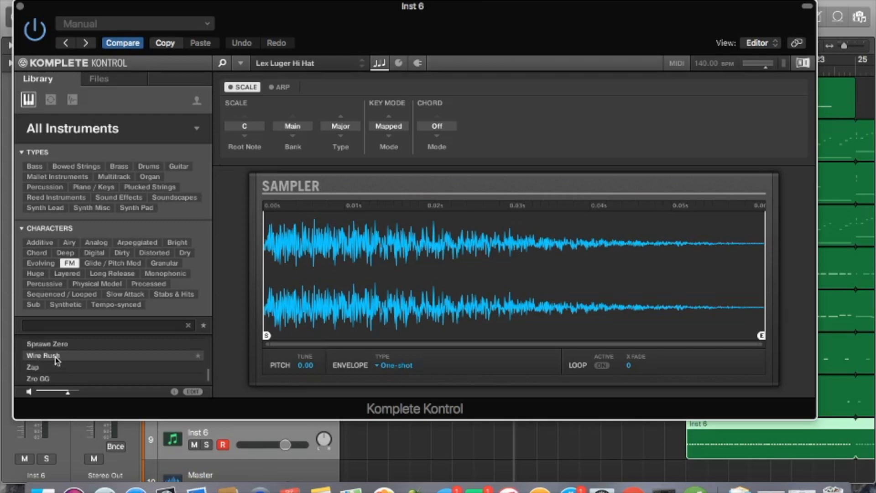
{"action": "scroll", "coordinate": [57, 361], "scroll_direction": "down", "scroll_amount": 10}
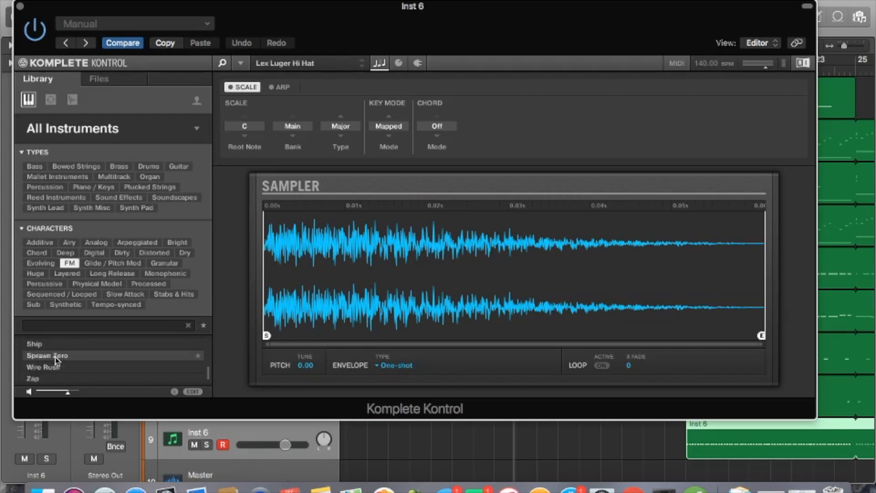
{"action": "scroll", "coordinate": [56, 361], "scroll_direction": "up", "scroll_amount": 10}
{"action": "scroll", "coordinate": [57, 359], "scroll_direction": "down", "scroll_amount": 8}
{"action": "scroll", "coordinate": [57, 361], "scroll_direction": "up", "scroll_amount": 8}
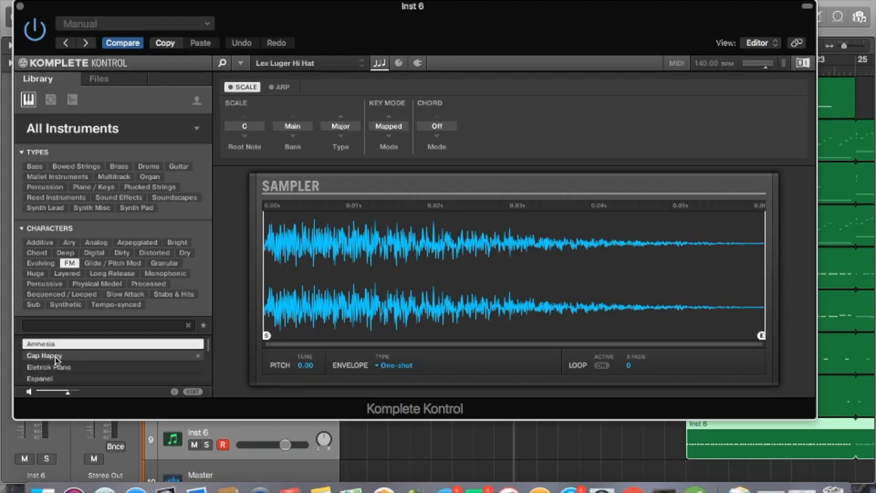
In Files > Drum Kits, open the 808 mafia squad ORIGINAL trap drum kit folder
{"action": "left_click", "coordinate": [102, 78]}
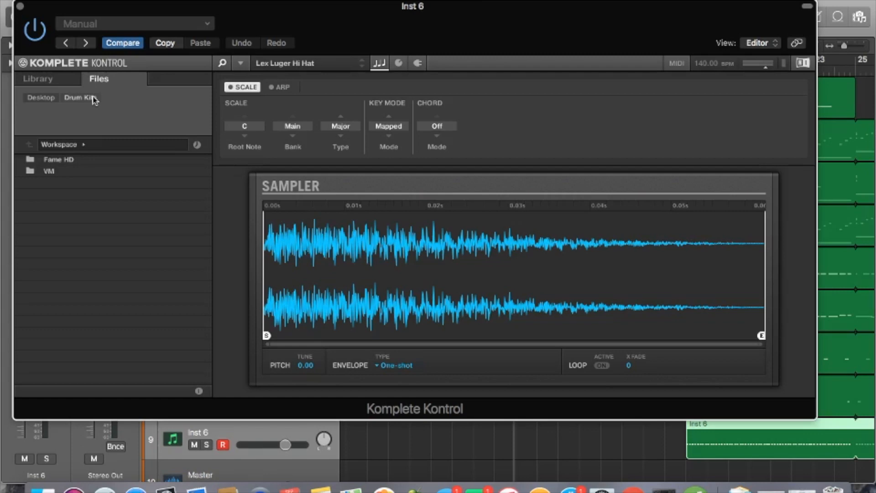
{"action": "left_click", "coordinate": [91, 98]}
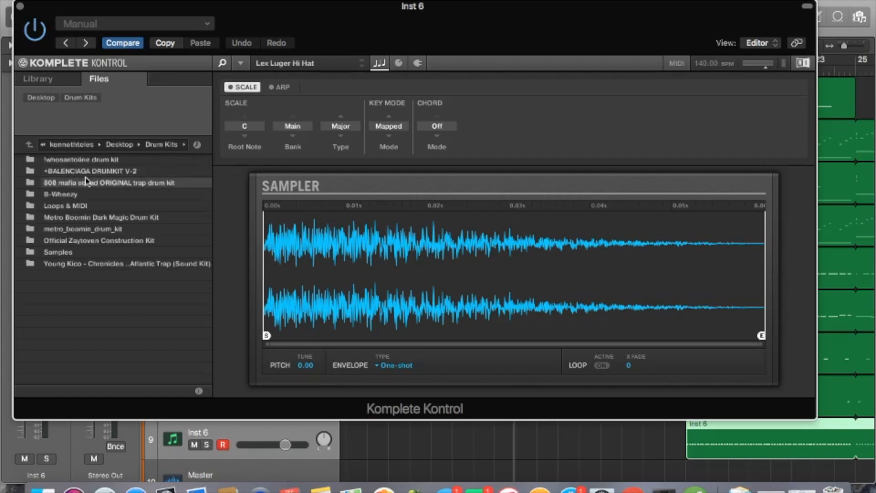
{"action": "left_click", "coordinate": [55, 264]}
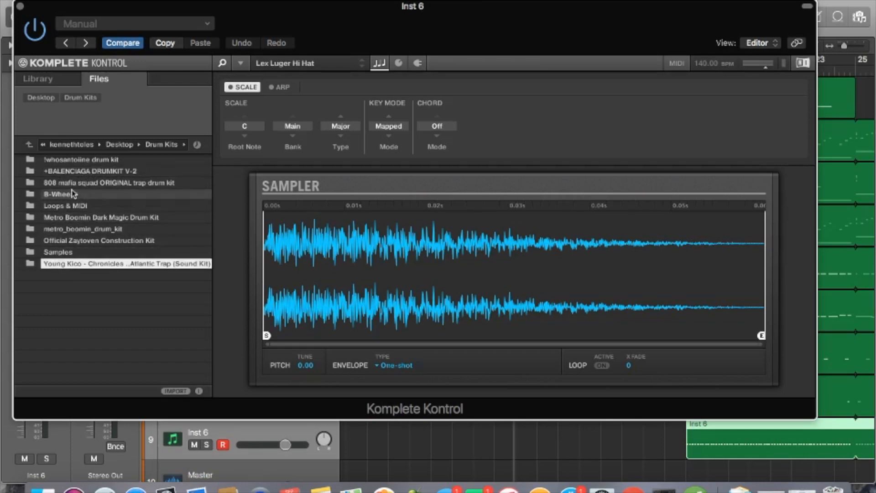
{"action": "left_click", "coordinate": [66, 175]}
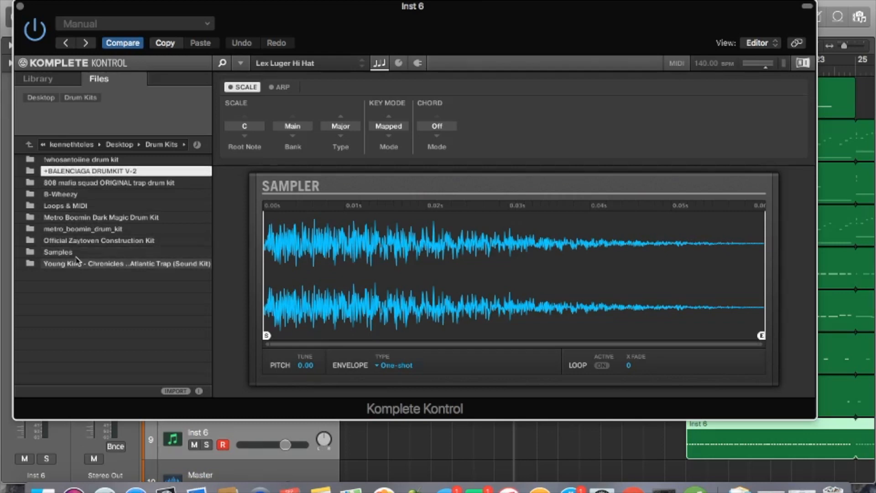
{"action": "left_click", "coordinate": [78, 184]}
{"action": "double_click", "coordinate": [77, 183]}
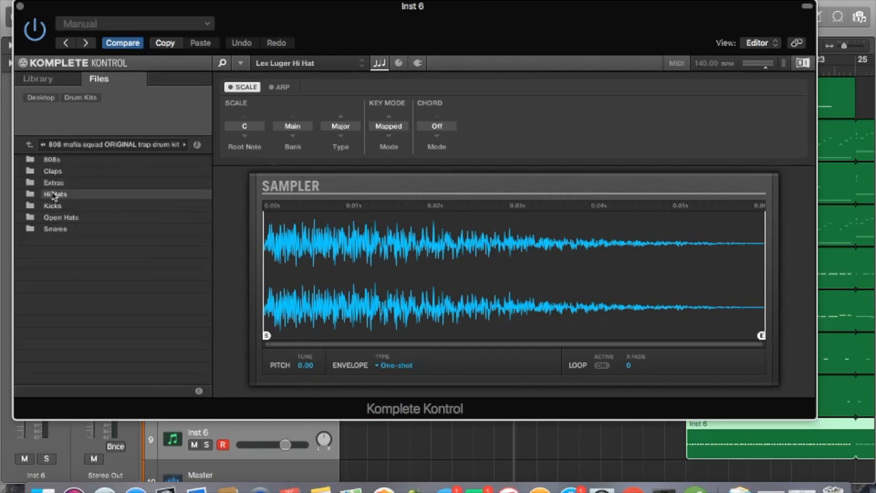
Open its Hi Hats folder and audition the Lex Luger Hi Hat and neighbouring samples
{"action": "double_click", "coordinate": [54, 195]}
{"action": "left_click", "coordinate": [79, 160]}
{"action": "key", "text": "Down"}
{"action": "key", "text": "Down"}
{"action": "key", "text": "Down"}
{"action": "key", "text": "Down"}
{"action": "key", "text": "Down"}
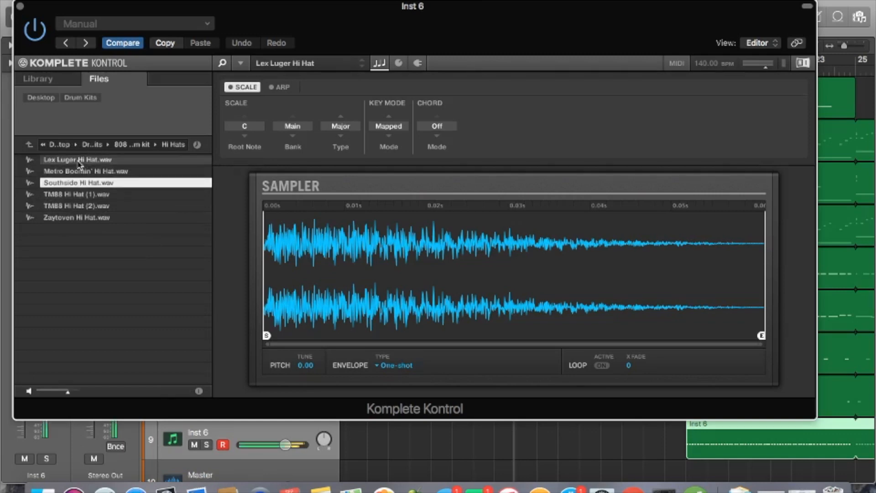
{"action": "key", "text": "Up"}
{"action": "key", "text": "Up"}
{"action": "key", "text": "Up"}
{"action": "key", "text": "Up"}
{"action": "key", "text": "Up"}
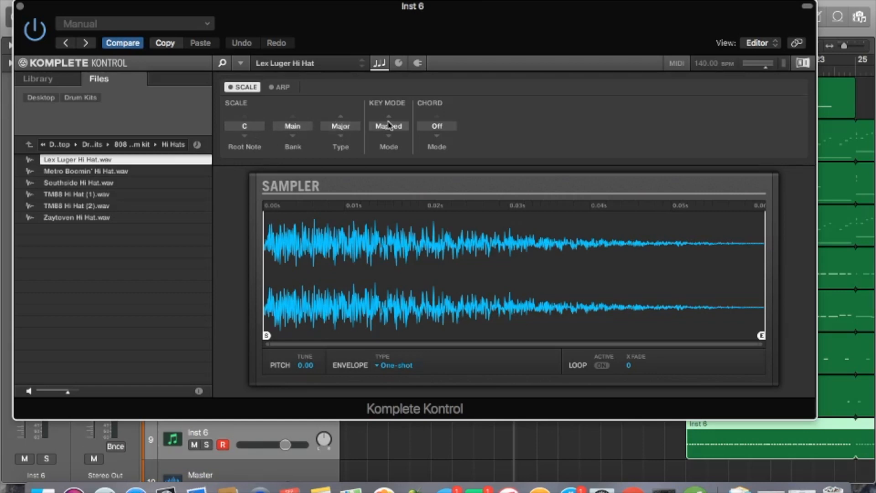
Check the Pitch / Envelope type, leave it at One-shot, and close Komplete Kontrol
{"action": "left_click", "coordinate": [397, 64]}
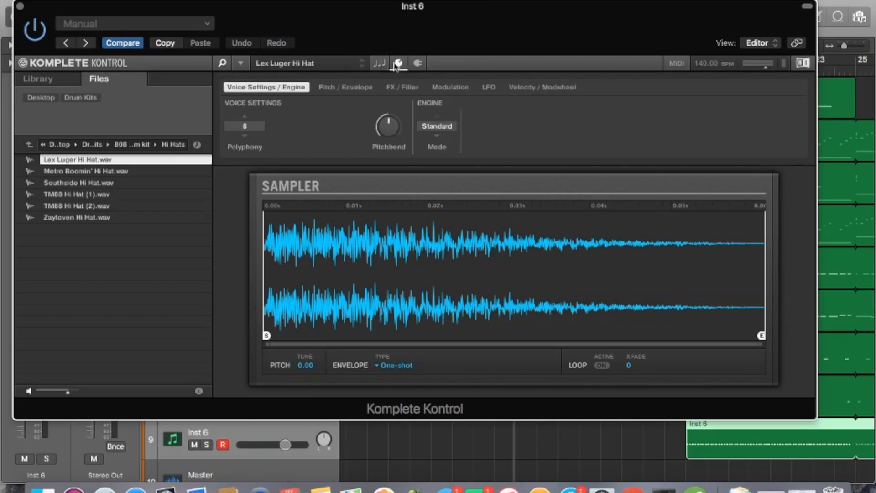
{"action": "left_click", "coordinate": [348, 90]}
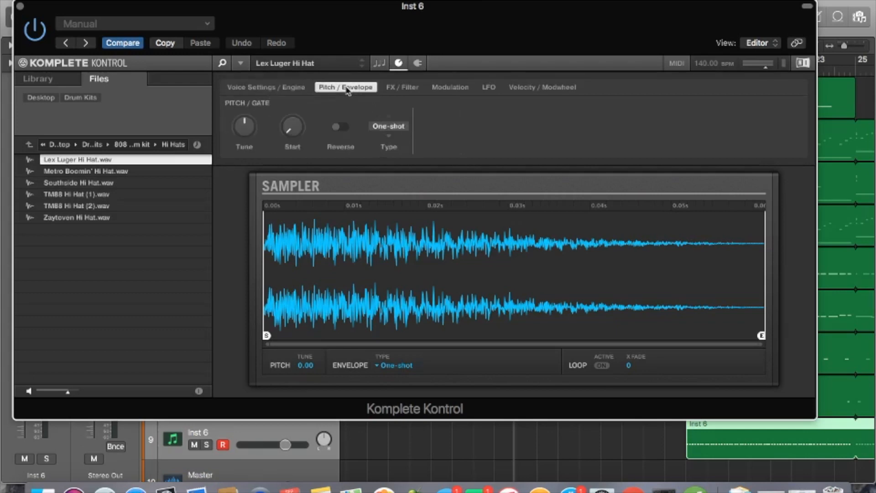
{"action": "left_click", "coordinate": [401, 127]}
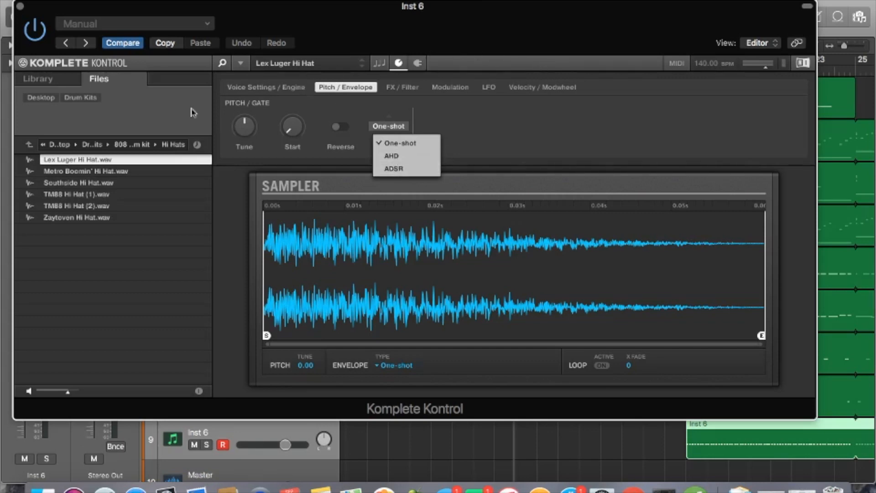
{"action": "left_click", "coordinate": [20, 10]}
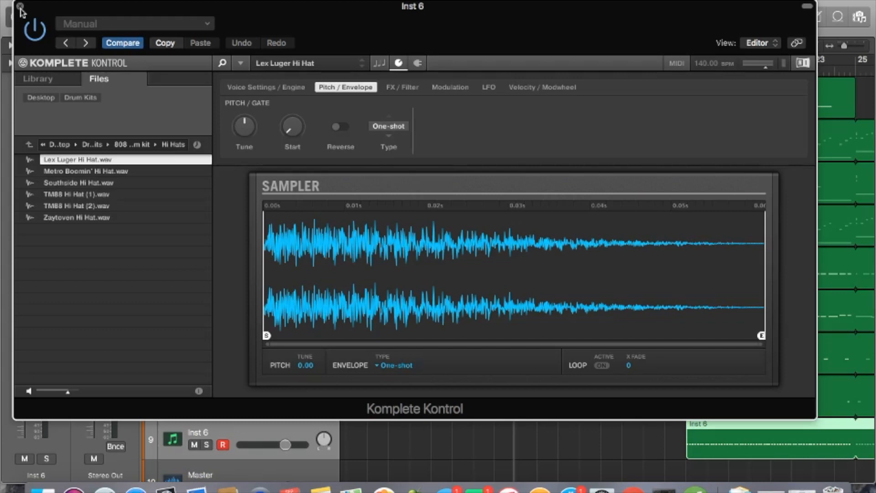
{"action": "left_click", "coordinate": [20, 7]}
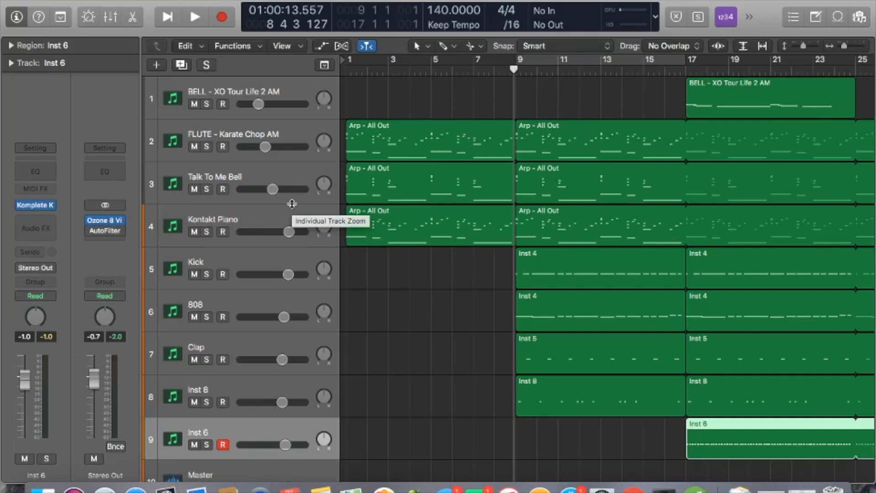
Select the BELL - XO Tour Life 2 AM track and open its ElectraX synth
{"action": "left_click", "coordinate": [272, 90]}
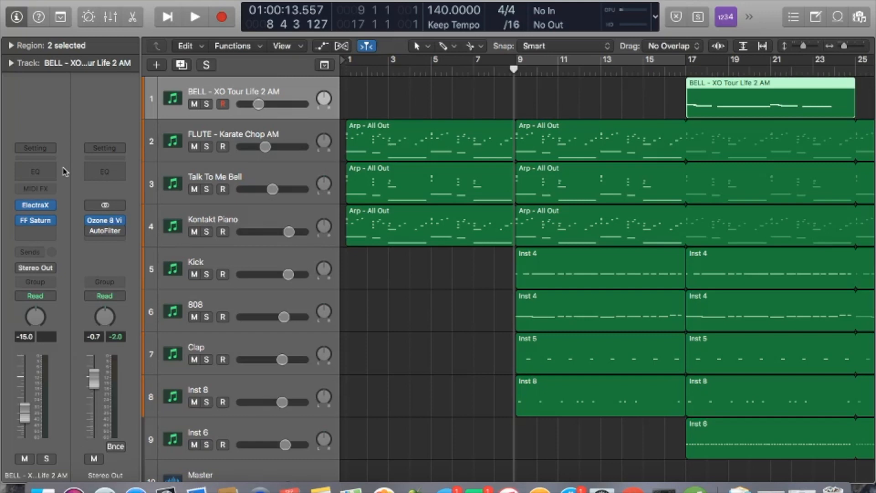
{"action": "left_click", "coordinate": [35, 206]}
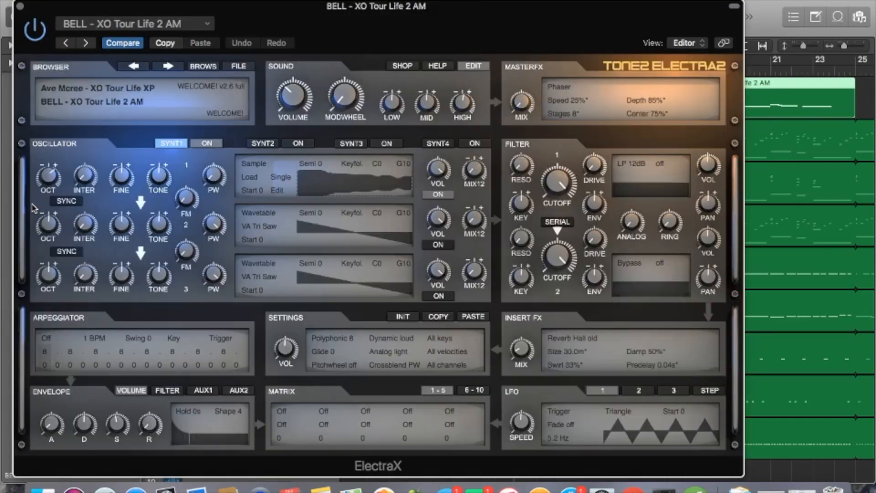
Open ElectraX's BROWS patch browser showing the BELL - XO Tour Life 2 AM patch
{"action": "left_click", "coordinate": [196, 68]}
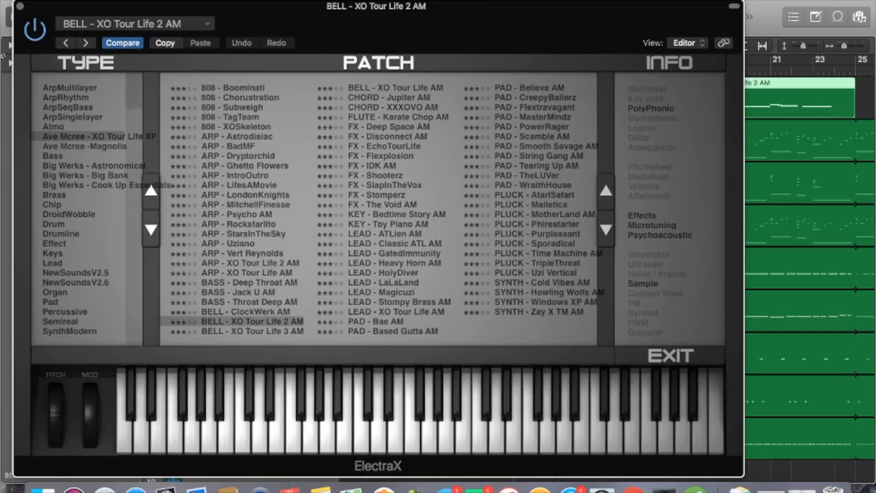
Close ElectraX, review the FLUTE track's Karate Chop AM patch in its browser, then close it
{"action": "left_click", "coordinate": [20, 8]}
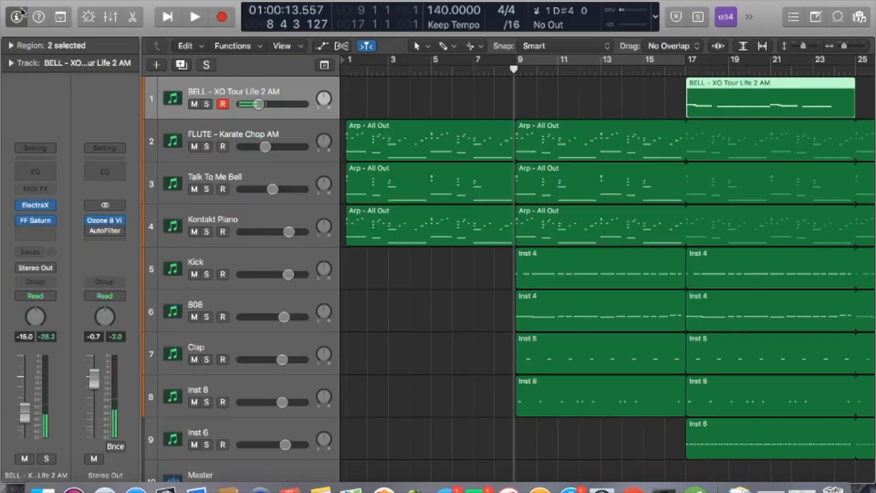
{"action": "left_click", "coordinate": [188, 137]}
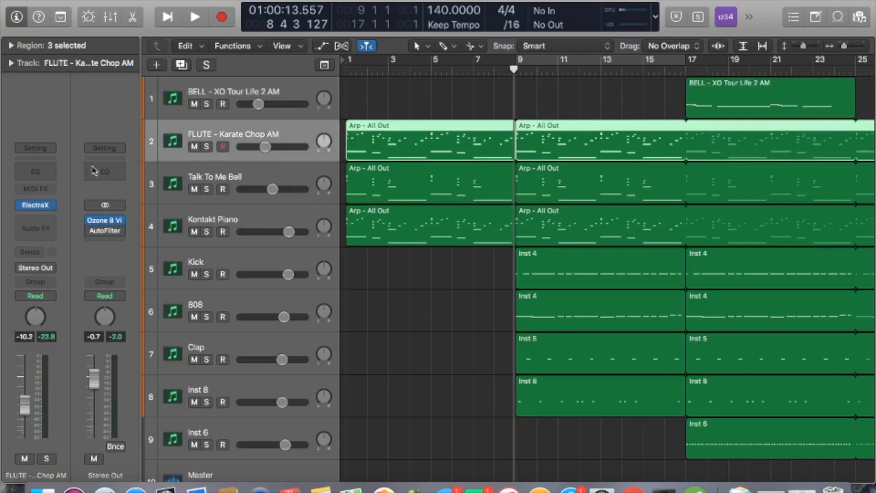
{"action": "left_click", "coordinate": [41, 206]}
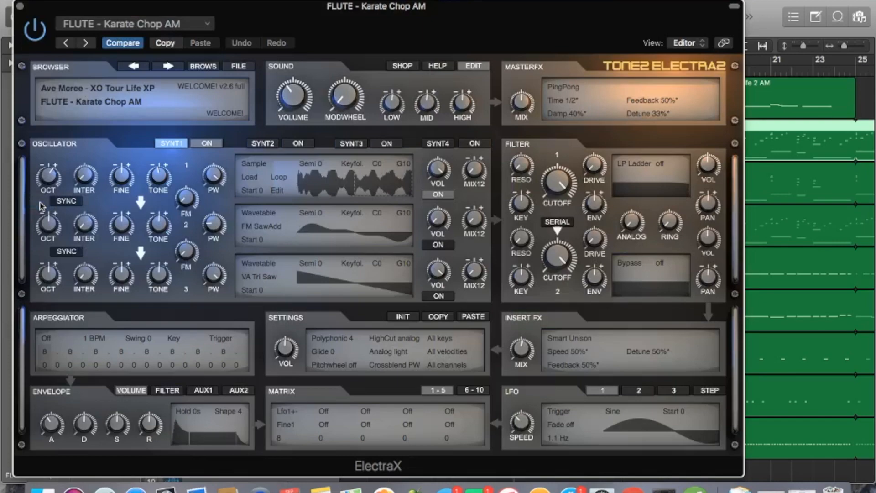
{"action": "left_click", "coordinate": [201, 68]}
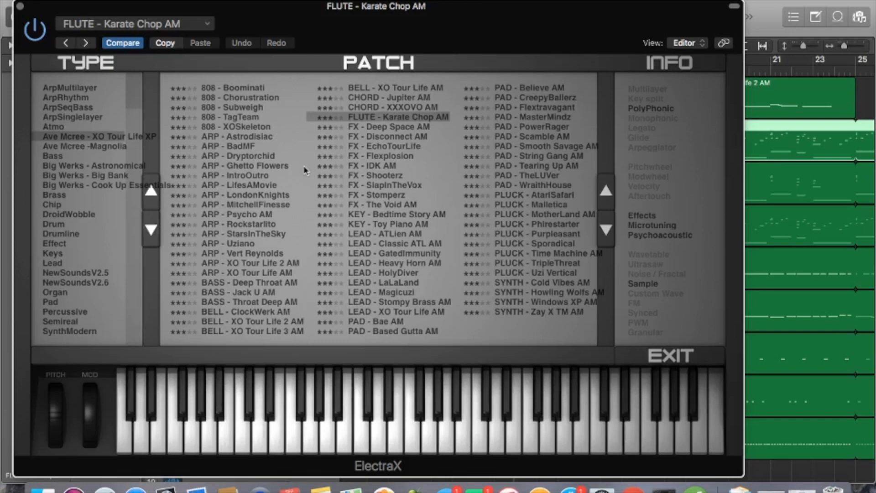
{"action": "left_click", "coordinate": [20, 6]}
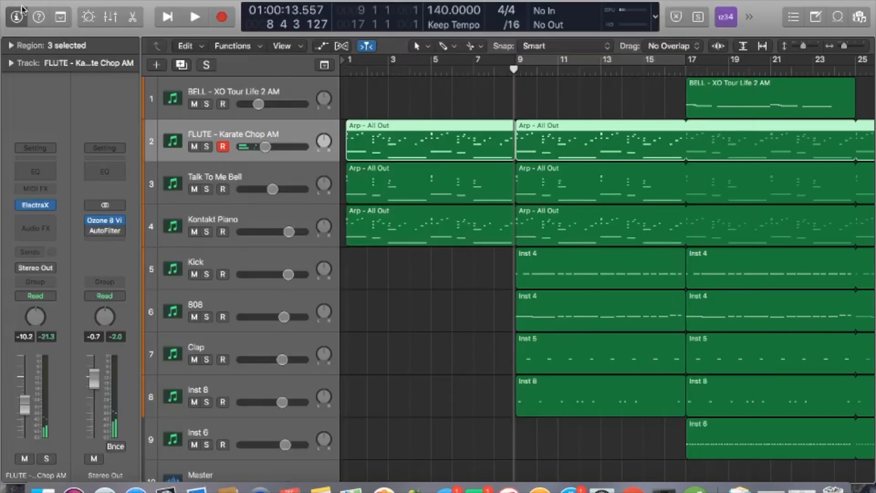
{"action": "left_click", "coordinate": [248, 185]}
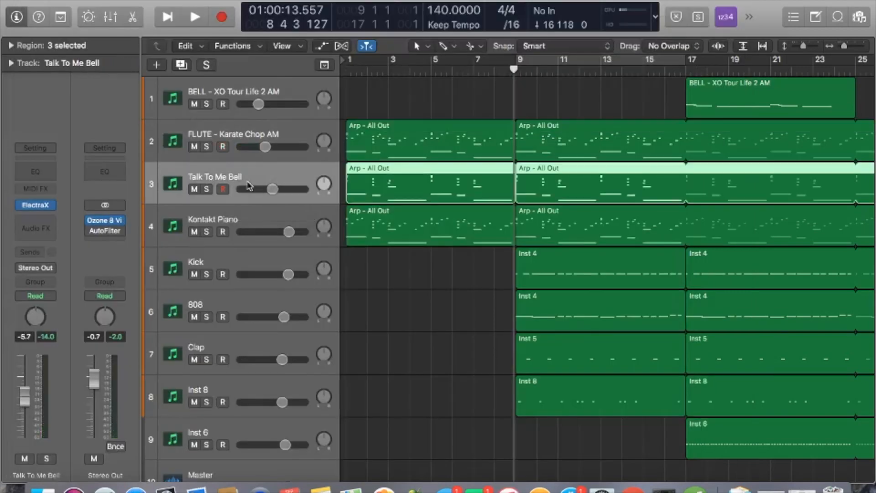
{"action": "left_click", "coordinate": [35, 206]}
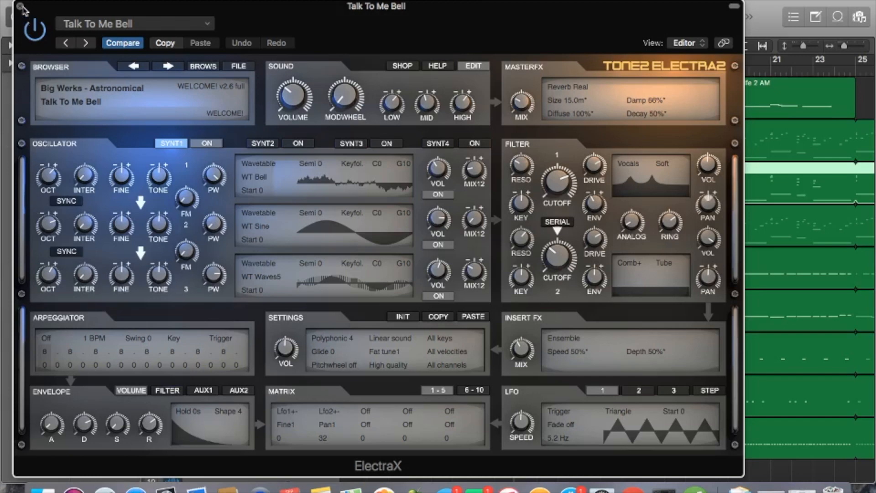
{"action": "left_click", "coordinate": [201, 67]}
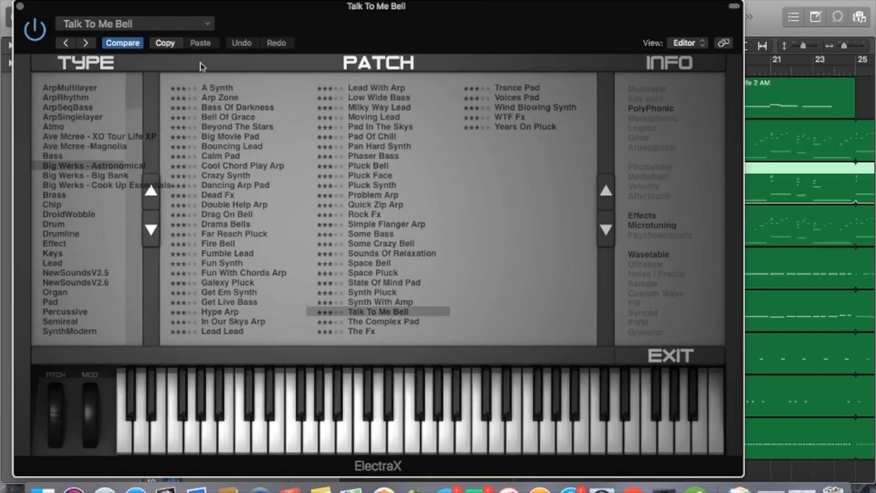
{"action": "left_click", "coordinate": [20, 6]}
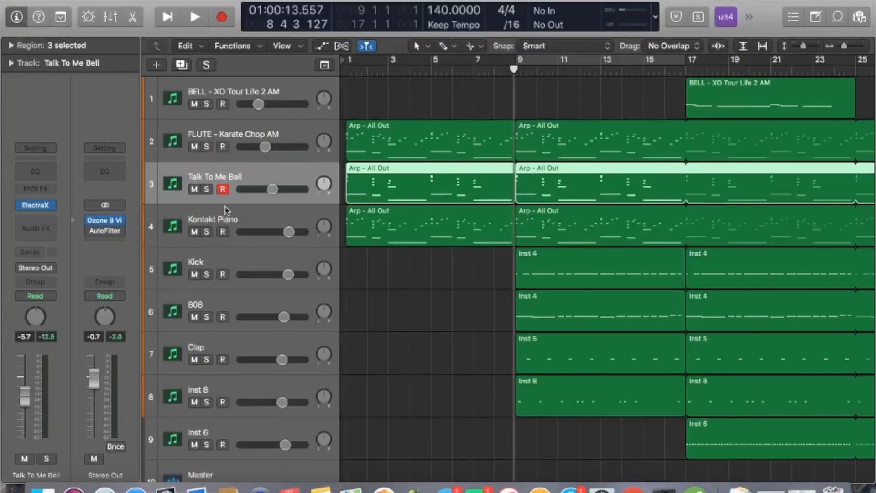
{"action": "left_click", "coordinate": [227, 220]}
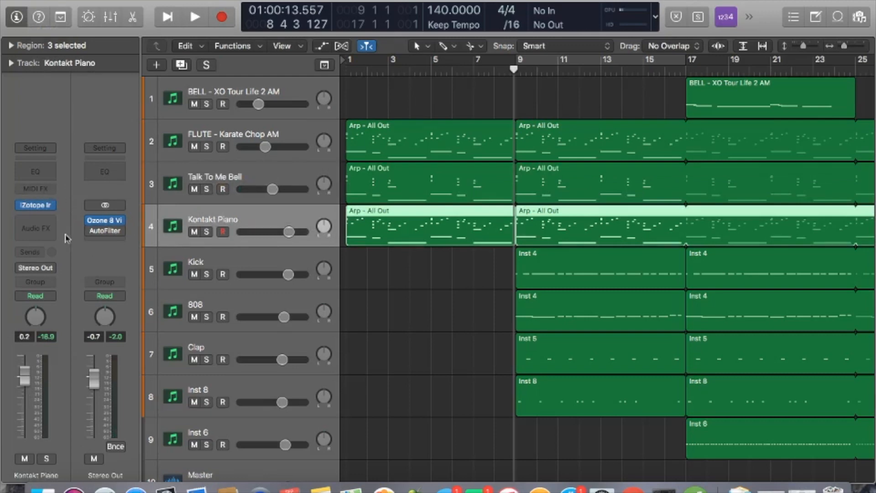
{"action": "mouse_move", "coordinate": [38, 207]}
{"action": "left_click", "coordinate": [37, 207]}
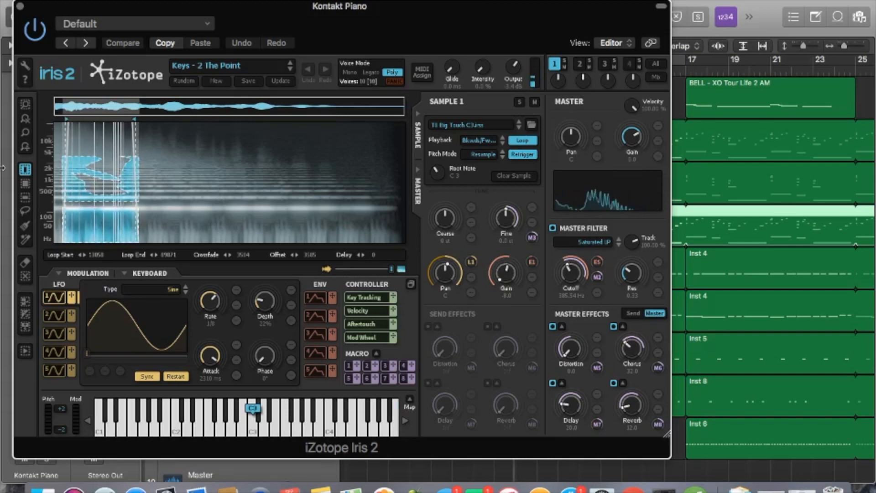
{"action": "left_click", "coordinate": [20, 6]}
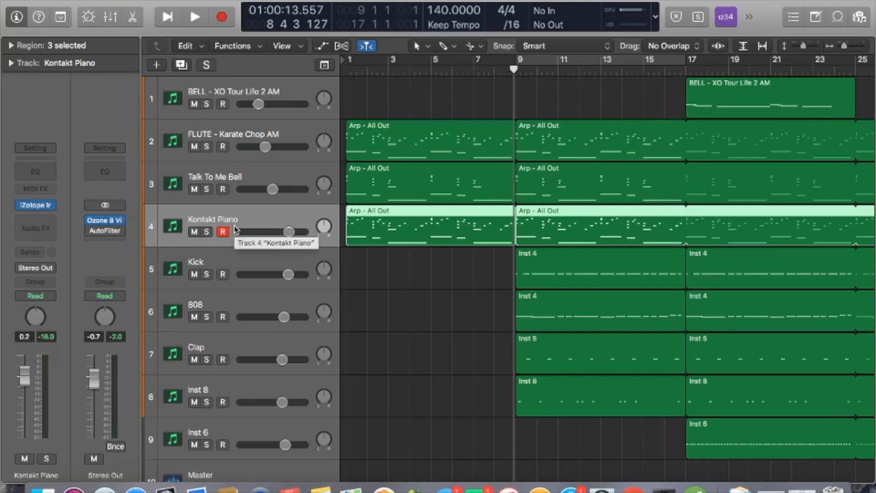
{"action": "left_click", "coordinate": [221, 265]}
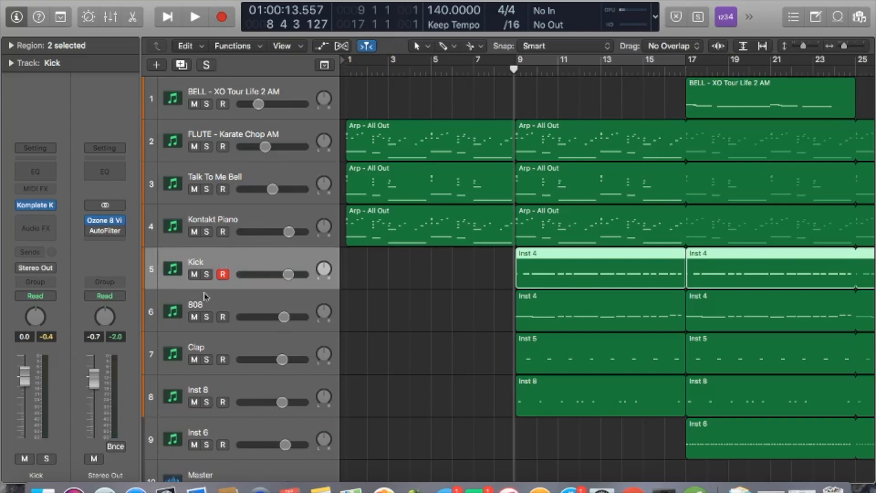
{"action": "left_click", "coordinate": [199, 308]}
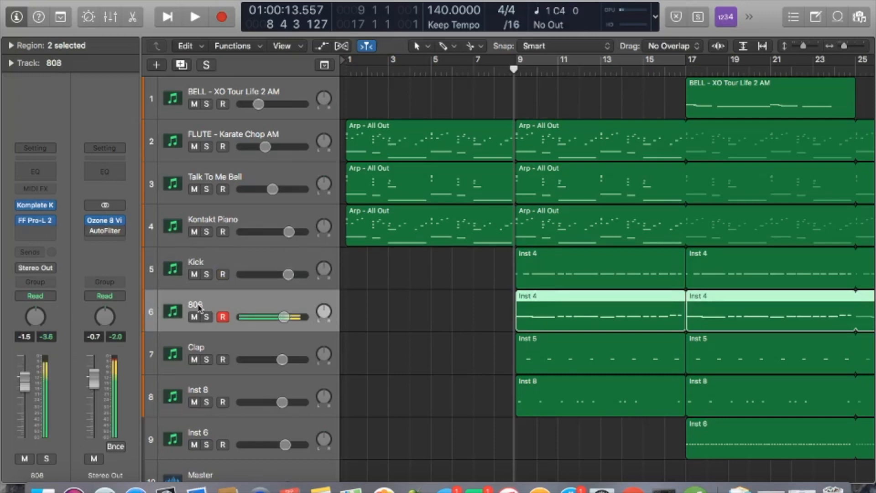
{"action": "left_click", "coordinate": [205, 357]}
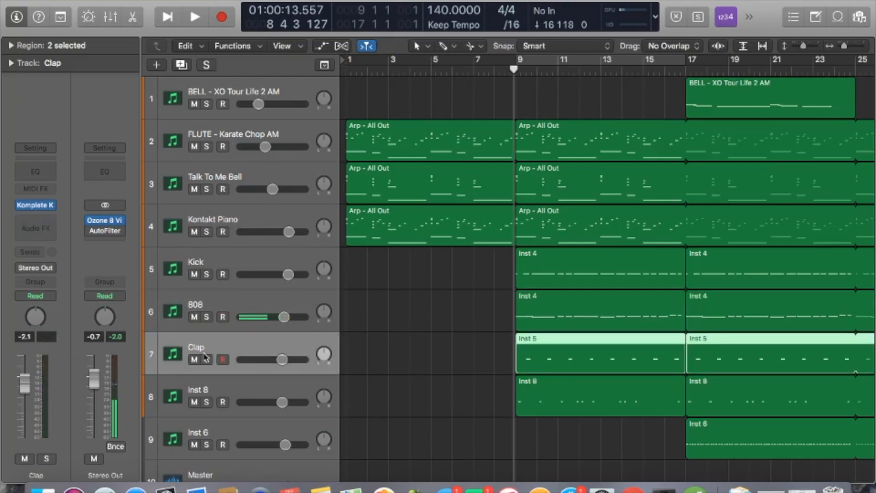
{"action": "left_click", "coordinate": [217, 390]}
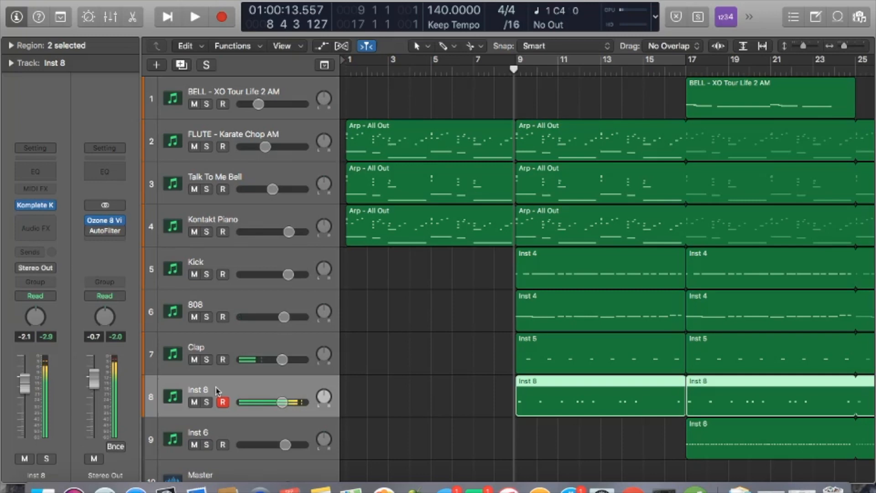
{"action": "left_click", "coordinate": [219, 430]}
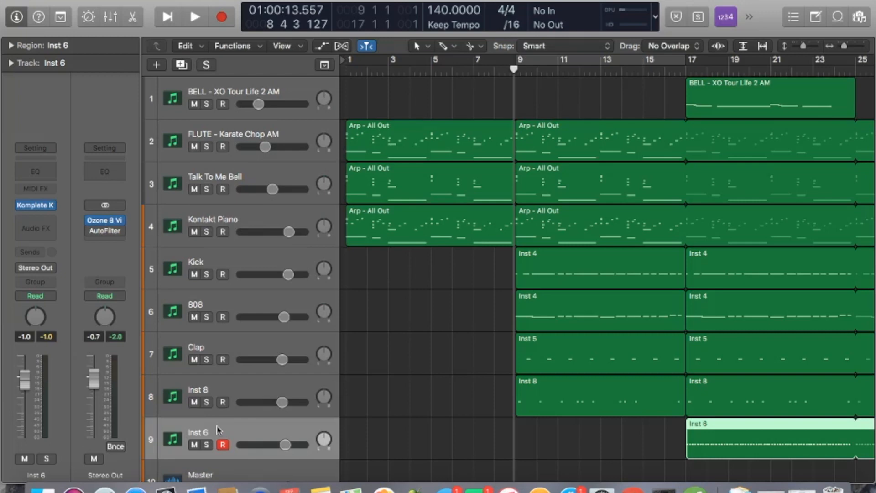
{"action": "key", "text": "ctrl+n"}
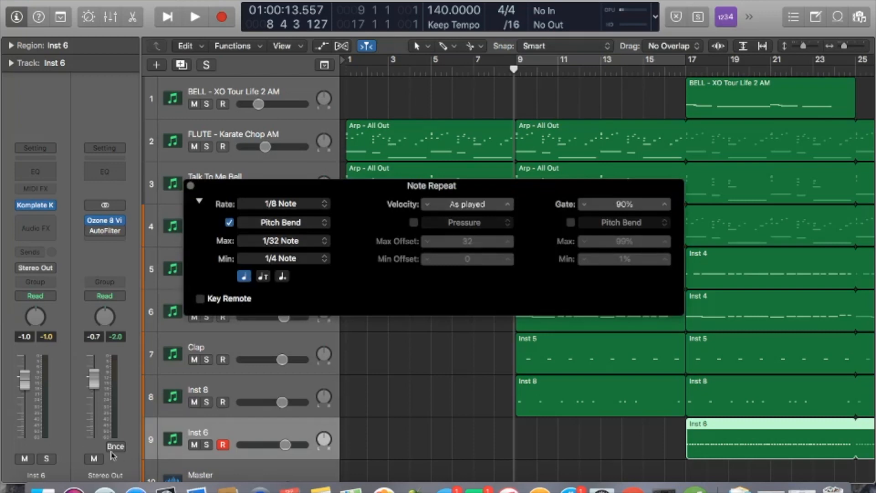
{"action": "left_click", "coordinate": [198, 203]}
{"action": "left_click", "coordinate": [198, 203]}
{"action": "left_click", "coordinate": [251, 226]}
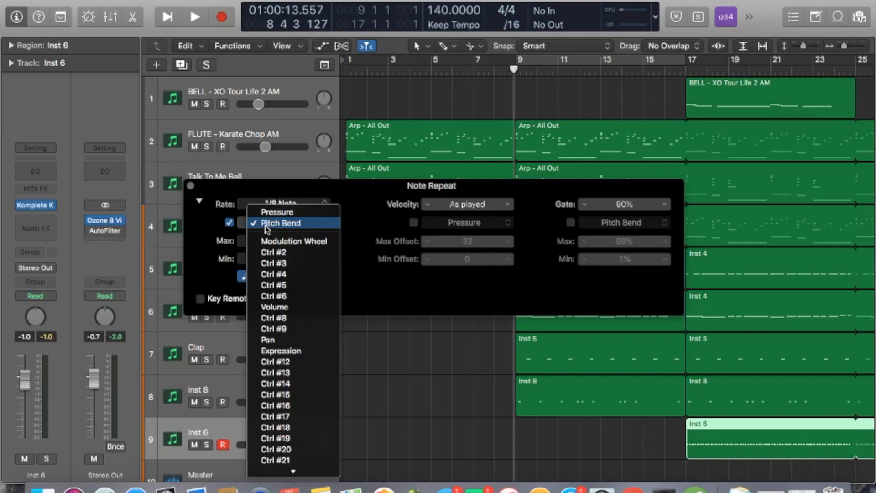
{"action": "left_click", "coordinate": [204, 222]}
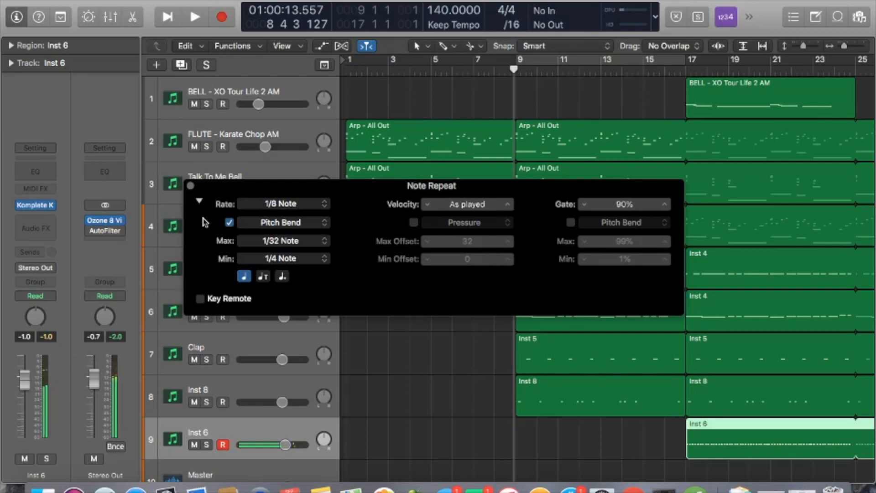
{"action": "key", "text": "super+w"}
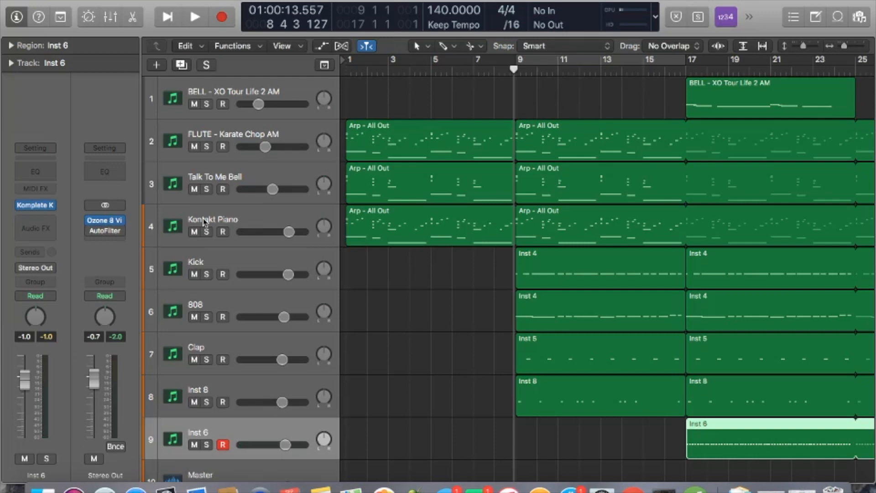
Play the arrangement from bar 1 and stop around bar 34
{"action": "key", "text": "Return"}
{"action": "key", "text": "space"}
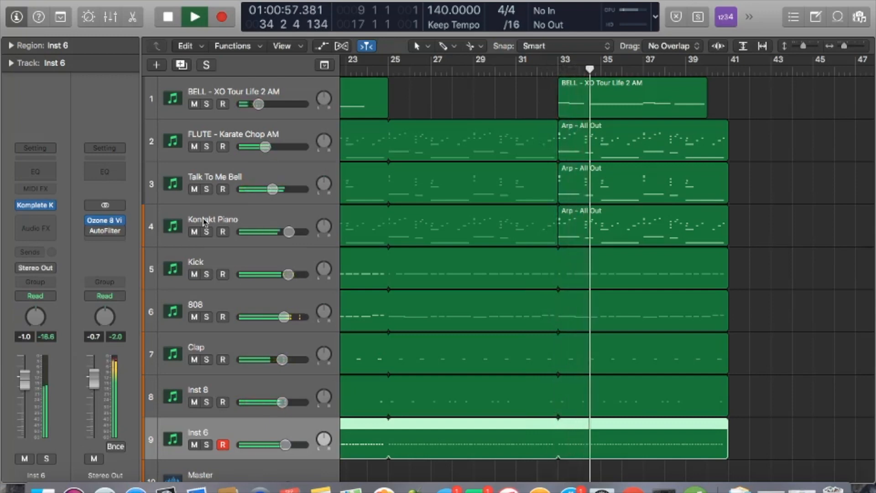
{"action": "key", "text": "space"}
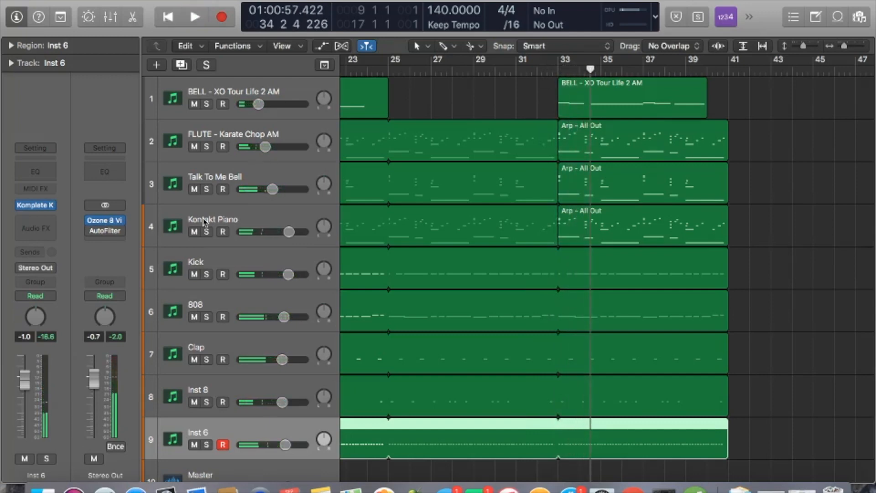